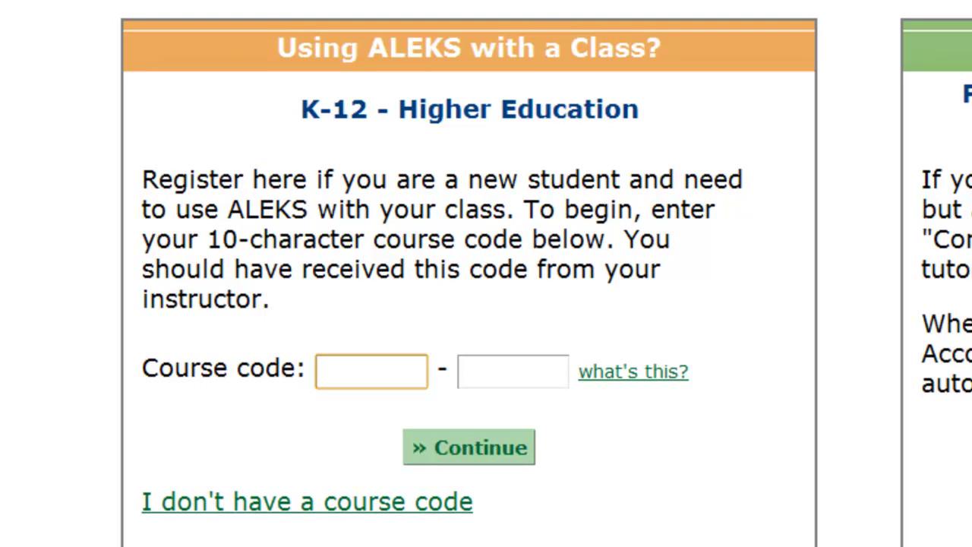
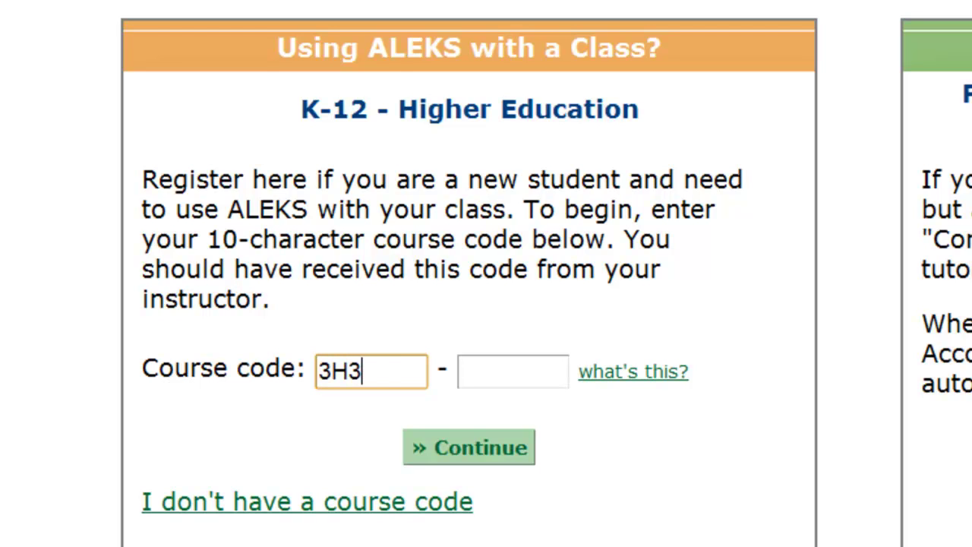
pyautogui.click(513, 371)
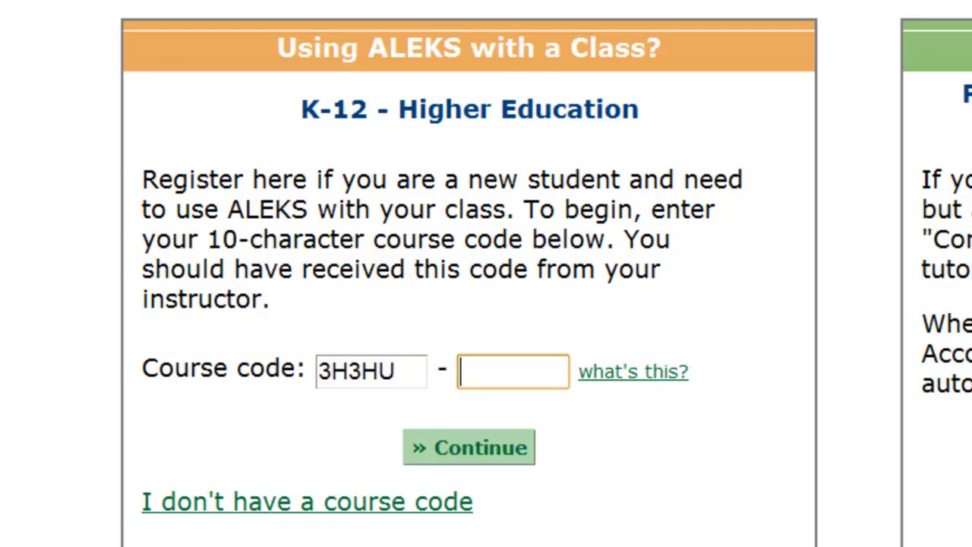
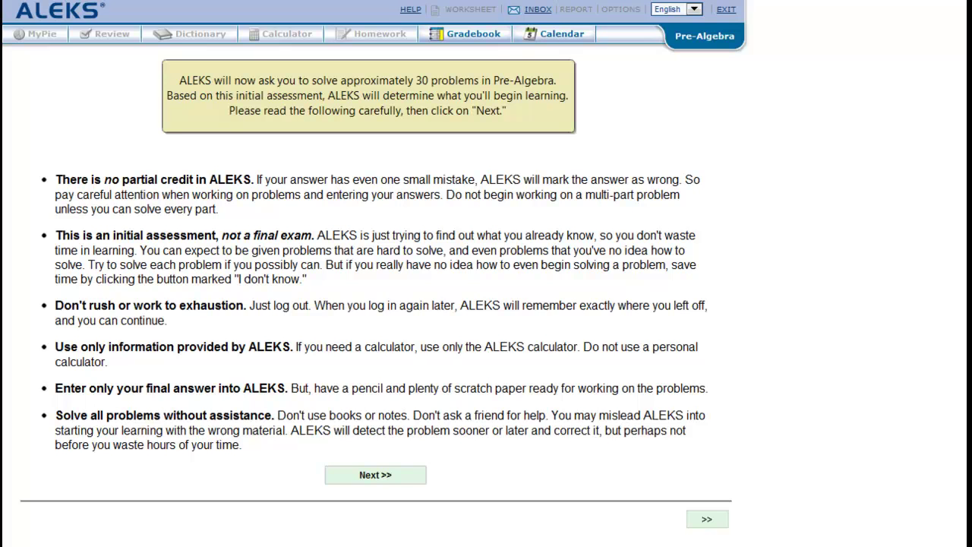
# - Answer 5 for Question #1, then skip the remaining assessment questions as not known
pyautogui.press('Return')
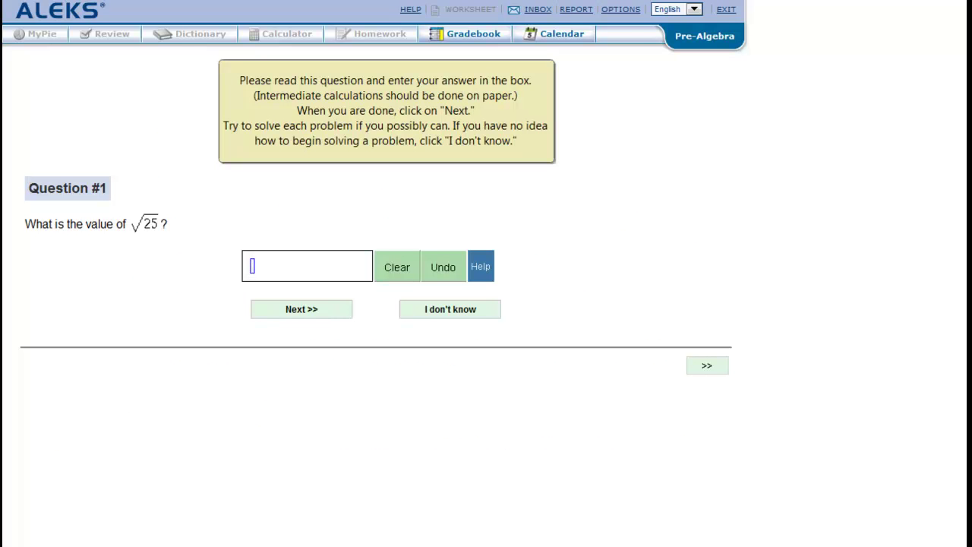
pyautogui.write('5')
pyautogui.press('Return')
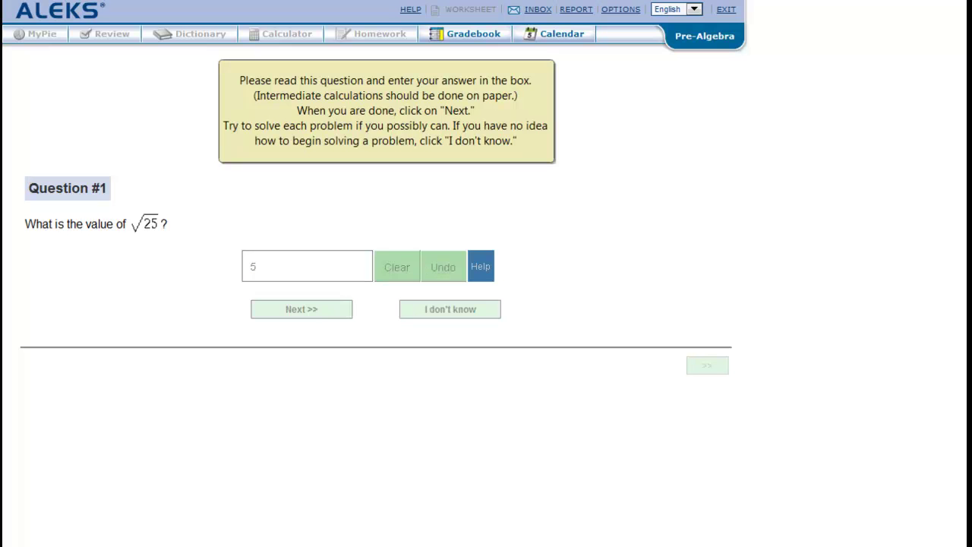
pyautogui.press('Tab')
pyautogui.press('Tab')
pyautogui.press('Return')
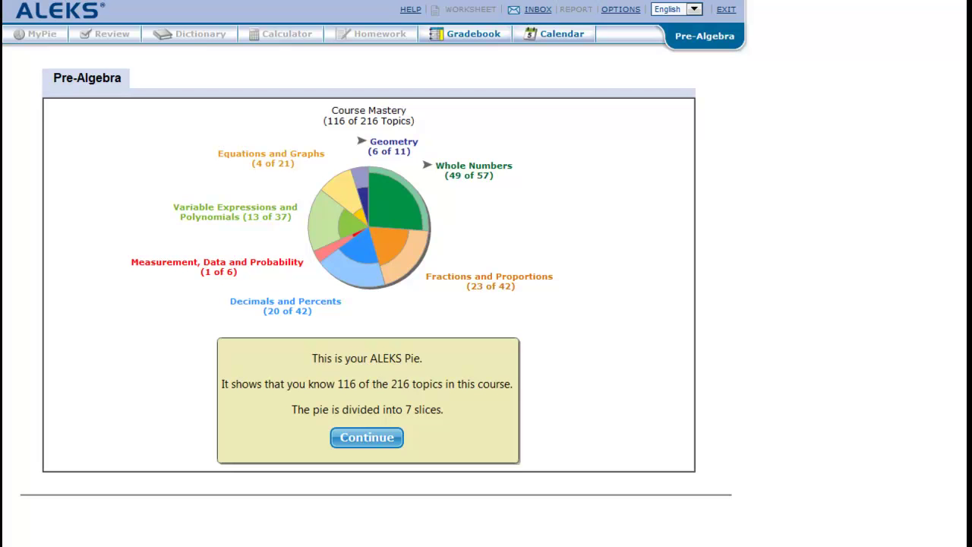
# - Continue through the pie chart callouts explaining dark (known) and light (to learn) slice parts
pyautogui.click(367, 437)
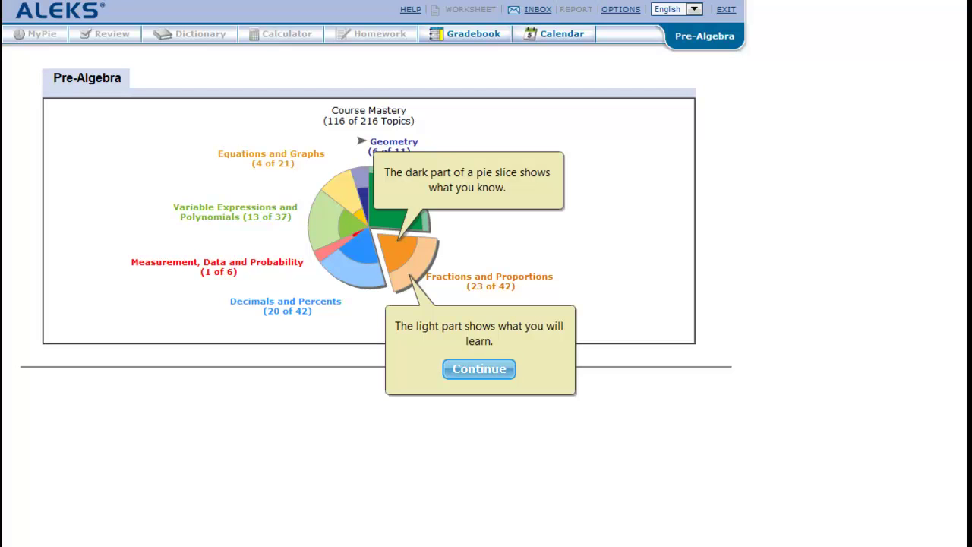
pyautogui.click(478, 368)
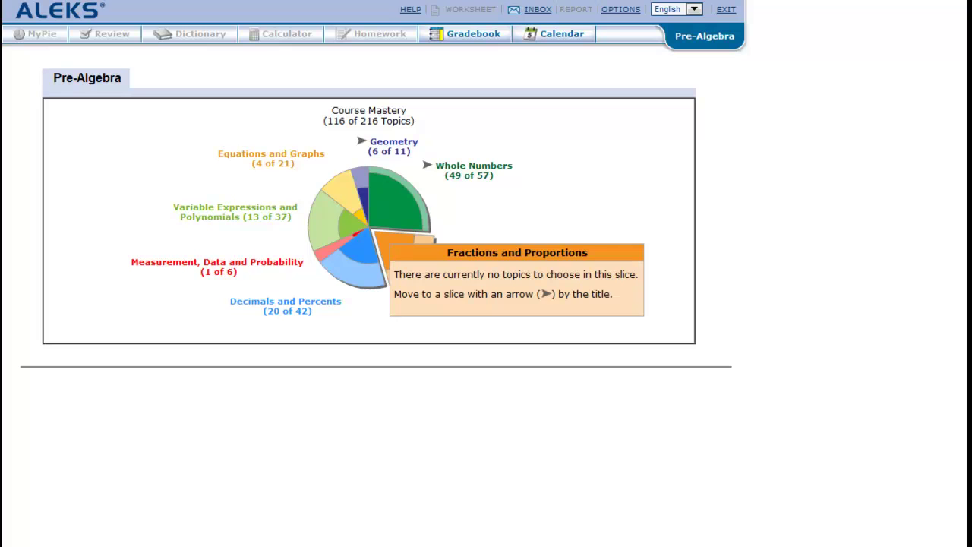
# - Bring up the Whole Numbers slice's topic list, including Estimating a product or quotient
pyautogui.moveTo(392, 193)
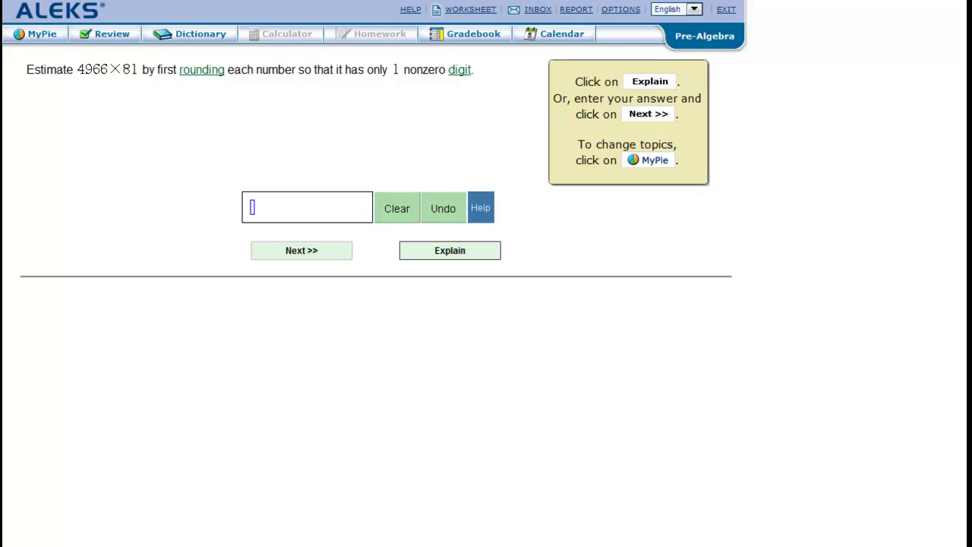
# - View the worked solution, then estimate 6188×475 as 3000000 after a 300000 attempt
pyautogui.click(450, 250)
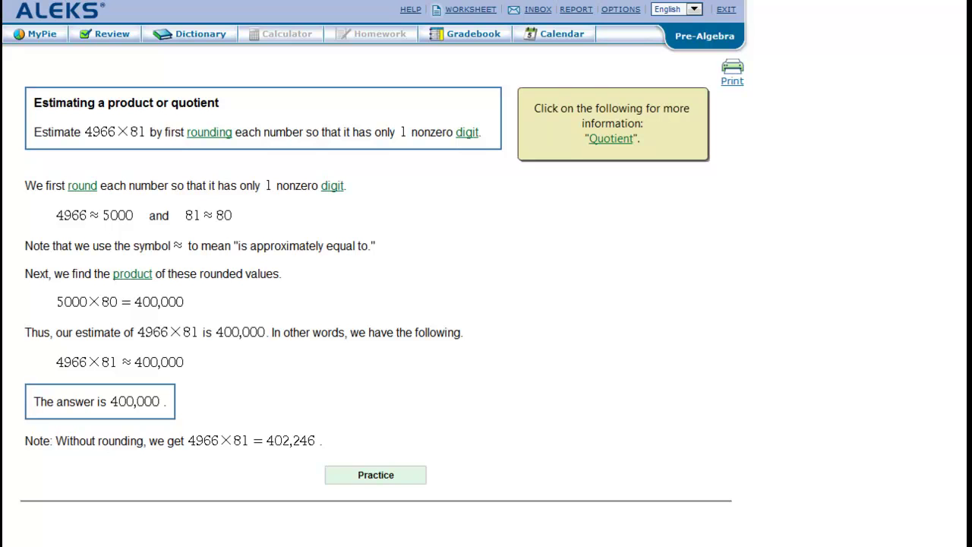
pyautogui.click(376, 475)
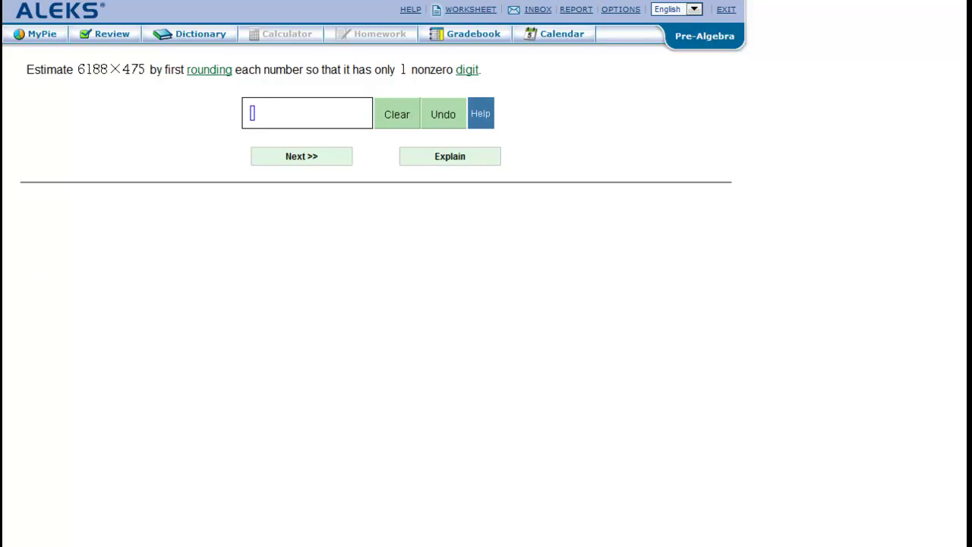
pyautogui.write('300000')
pyautogui.press('Return')
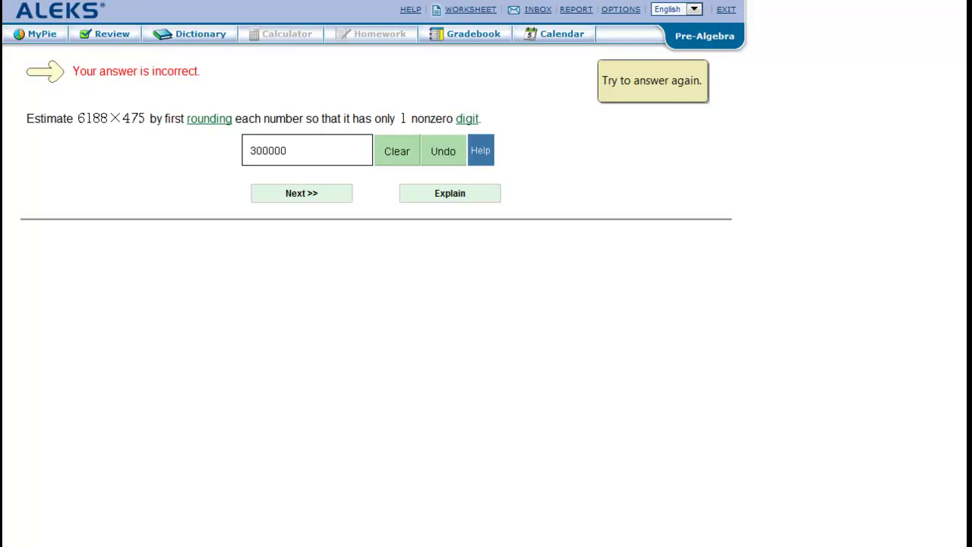
pyautogui.write('0')
pyautogui.press('Return')
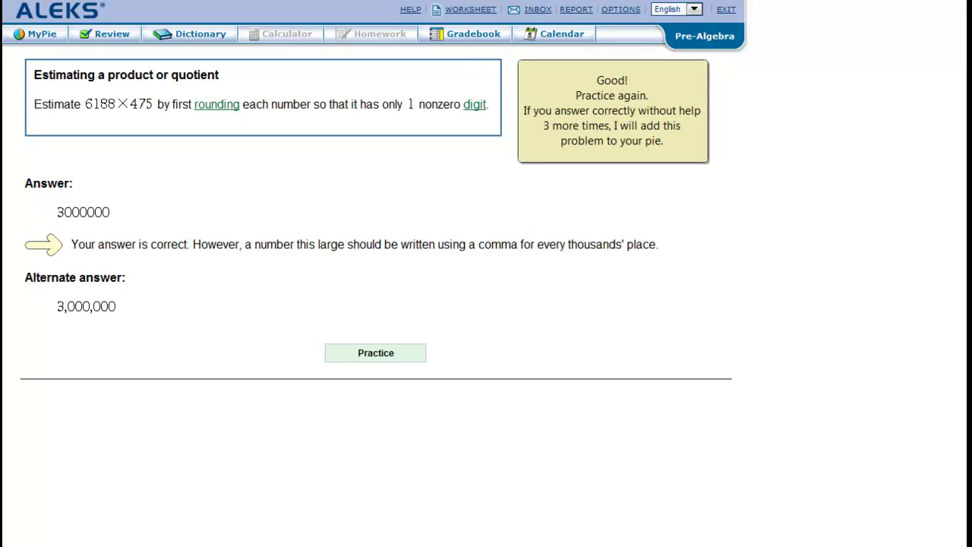
# - Return to the Pre-Algebra pie and inspect the Geometry and Whole Numbers (49 of 57) slices
pyautogui.press('Return')
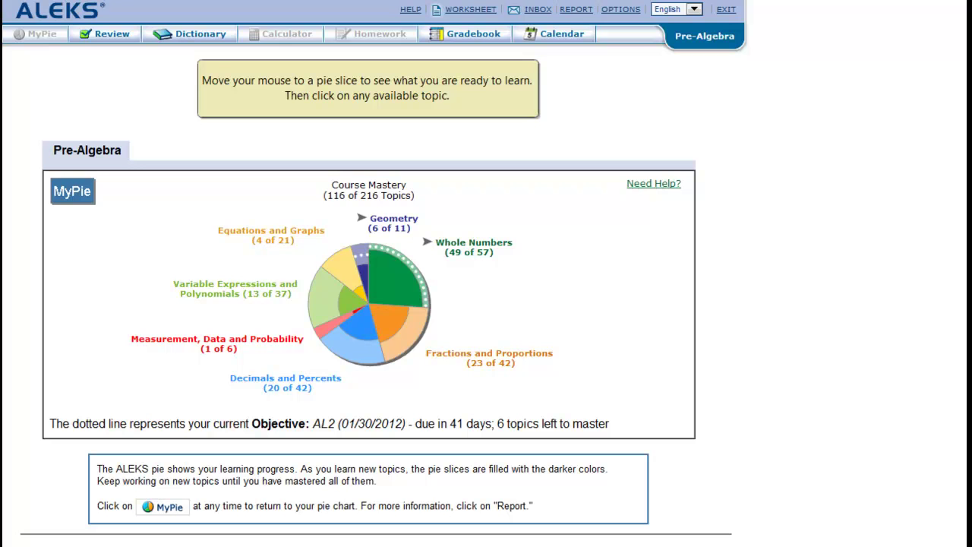
pyautogui.moveTo(360, 249)
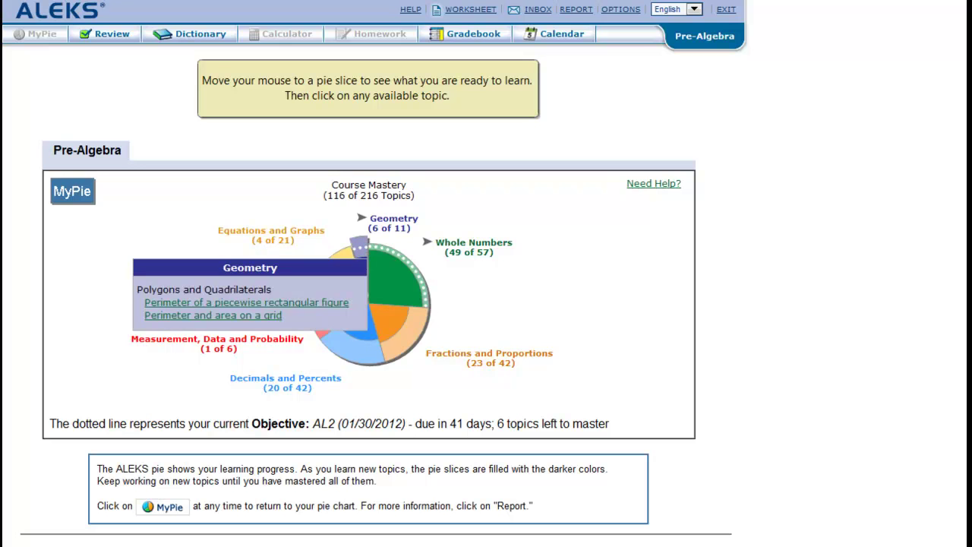
pyautogui.moveTo(397, 273)
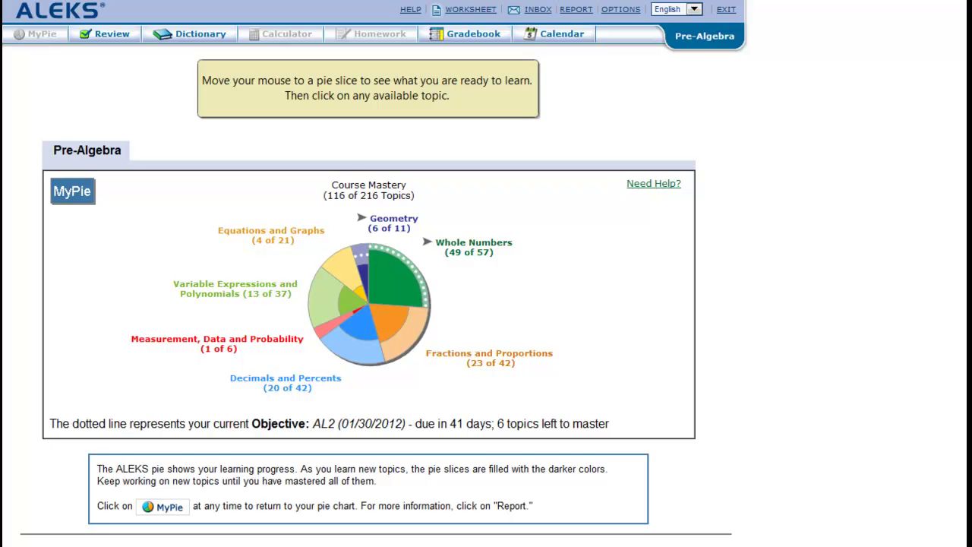
pyautogui.moveTo(453, 314); pyautogui.dragTo(601, 314)
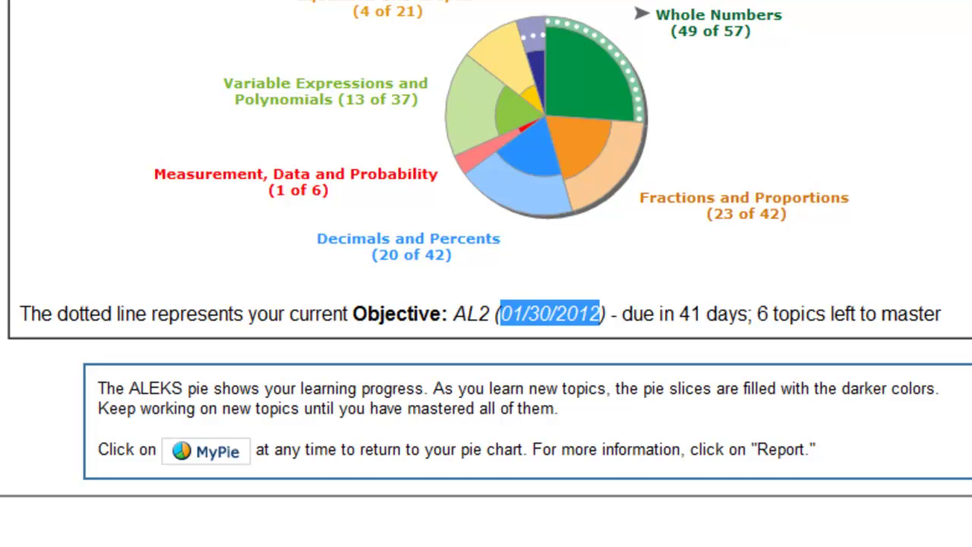
pyautogui.moveTo(664, 314); pyautogui.dragTo(942, 314)
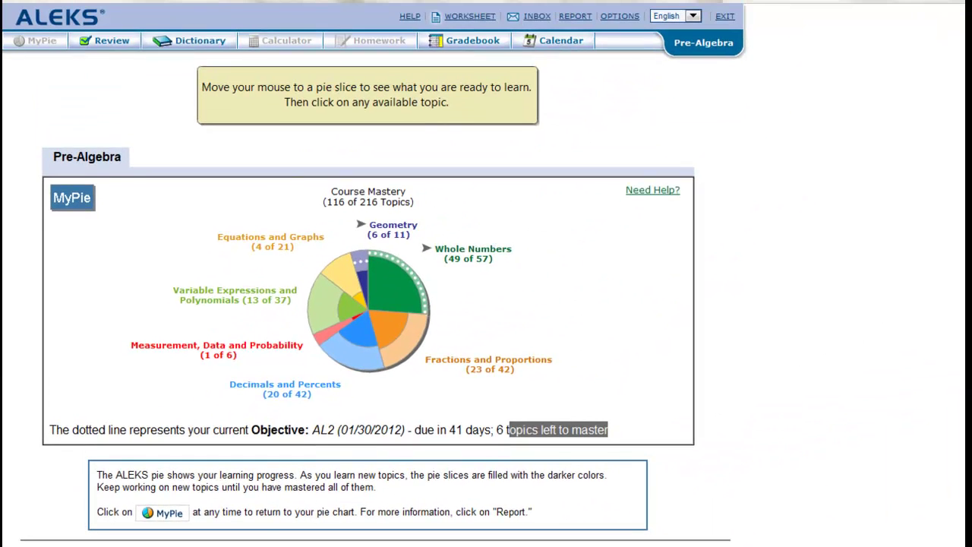
# - Scroll through the reviewable topics listed under objective AL2 on the Review page
pyautogui.scroll(-2, 365, 342)
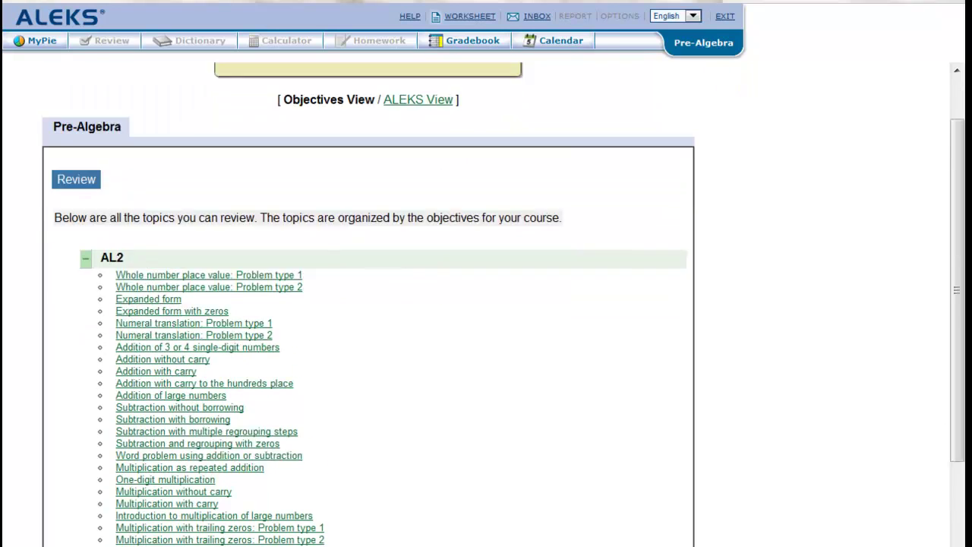
pyautogui.scroll(3, 365, 303)
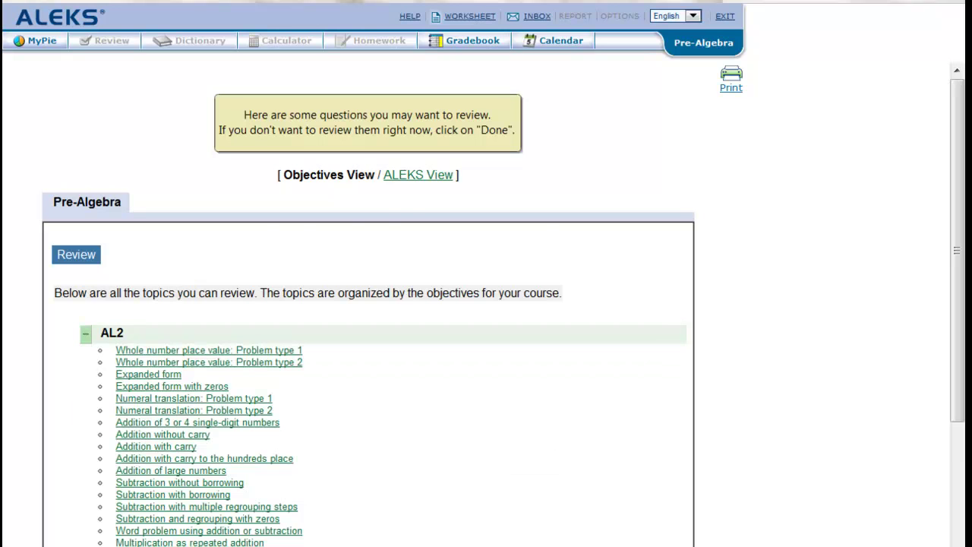
pyautogui.scroll(-3, 365, 304)
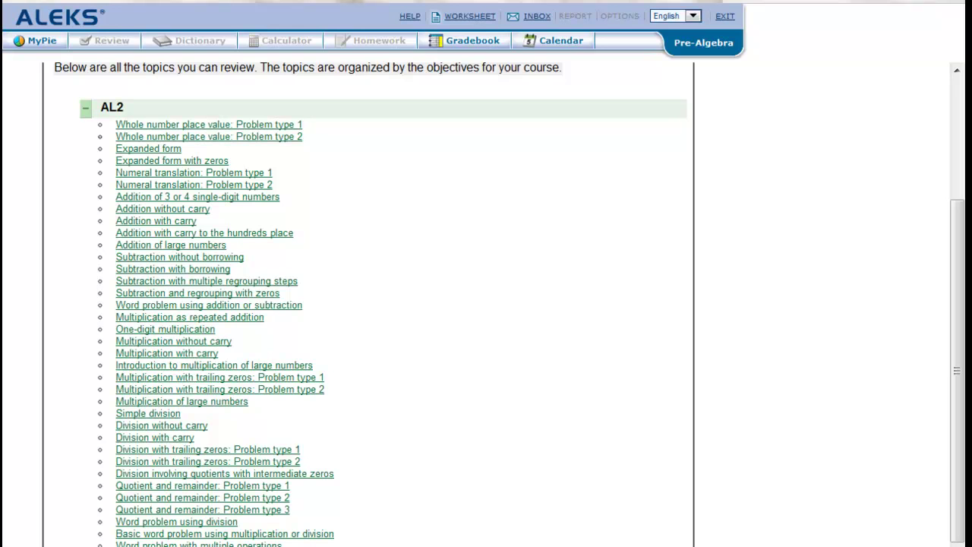
pyautogui.scroll(-4, 383, 304)
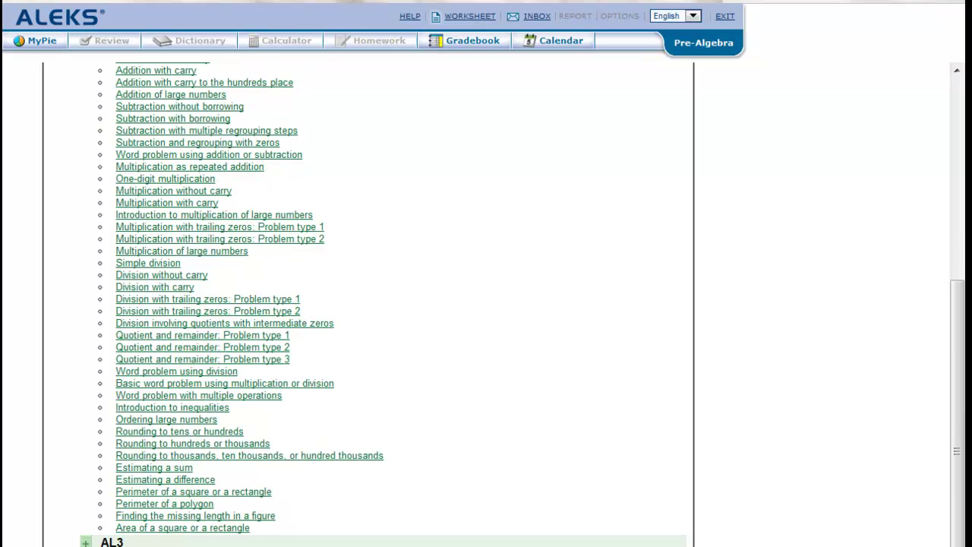
pyautogui.scroll(8, 383, 304)
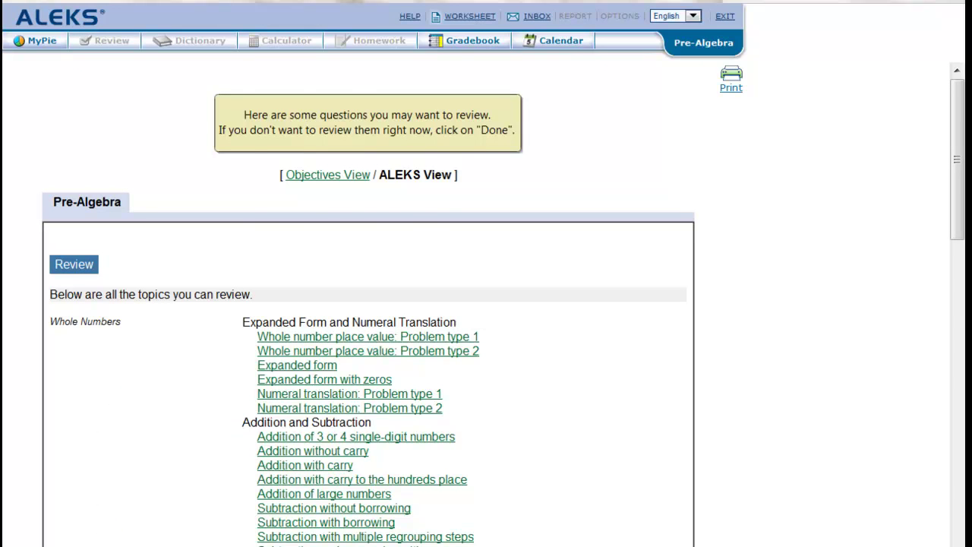
# - Browse the review list down through Variable Expressions and Polynomials, Equations and Graphs, and Geometry topics
pyautogui.scroll(-20, 369, 304)
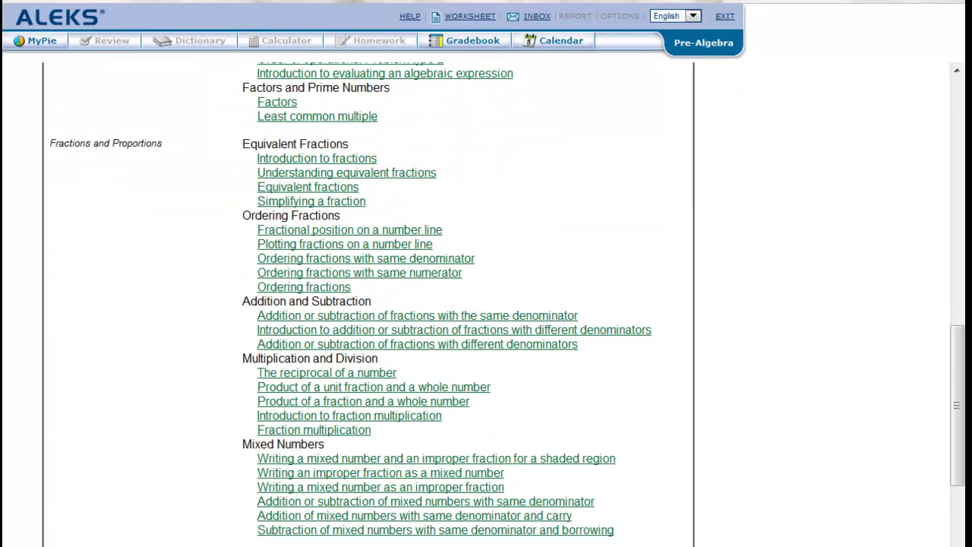
pyautogui.scroll(-4, 368, 303)
pyautogui.scroll(-5, 369, 304)
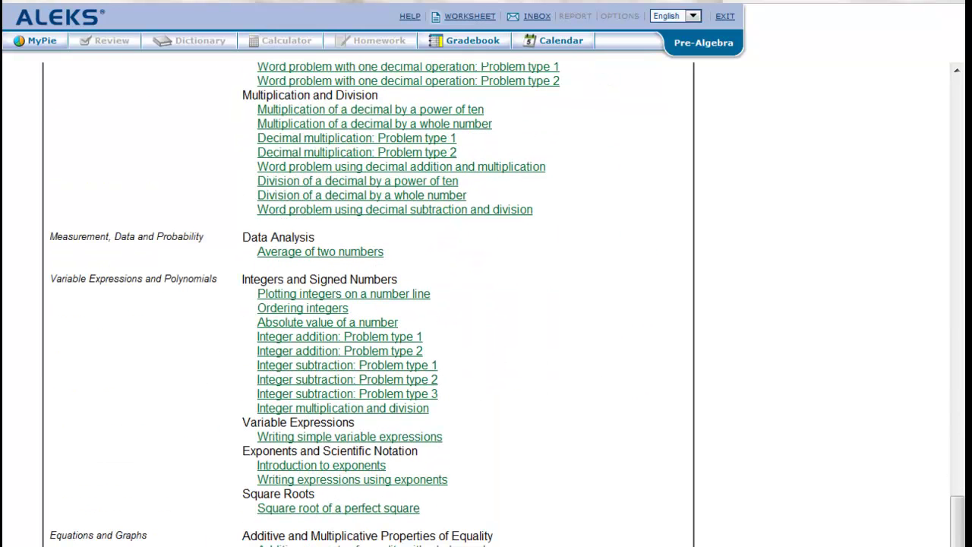
pyautogui.scroll(-2, 368, 303)
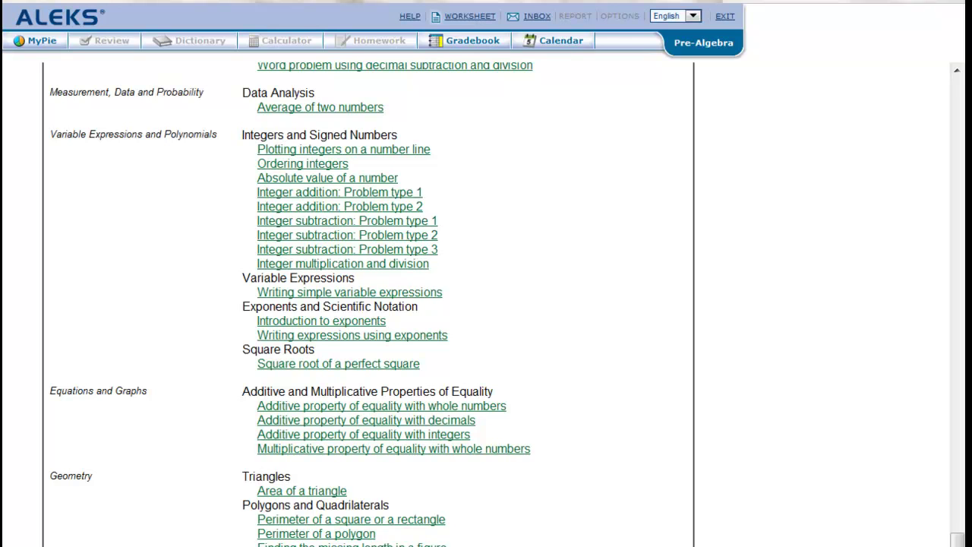
pyautogui.scroll(20, 365, 304)
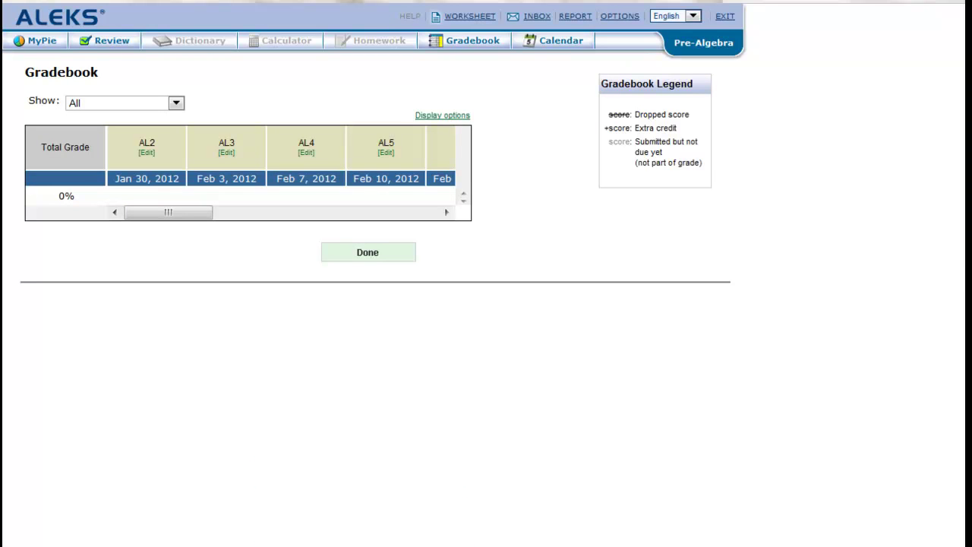
pyautogui.moveTo(168, 212)
pyautogui.mouseDown()
pyautogui.moveTo(395, 212)
pyautogui.moveTo(168, 212)
pyautogui.mouseUp()
pyautogui.moveTo(168, 212); pyautogui.dragTo(168, 212)
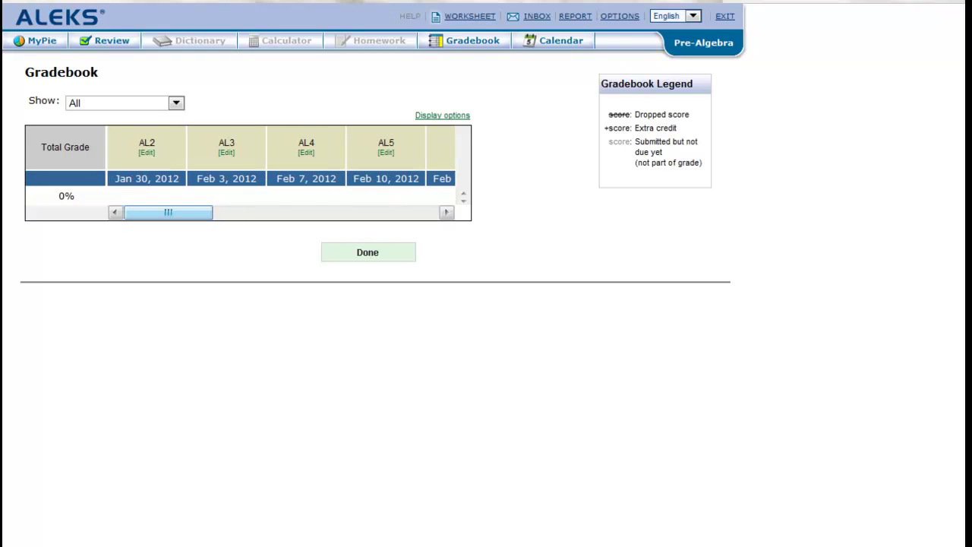